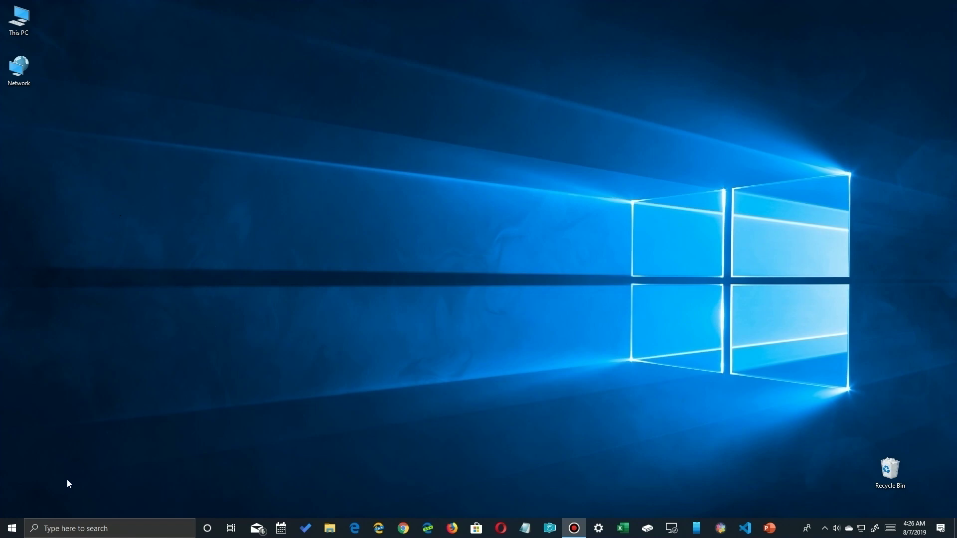
Open the Start menu from the taskbar's Start button
{"action": "left_click", "coordinate": [12, 528]}
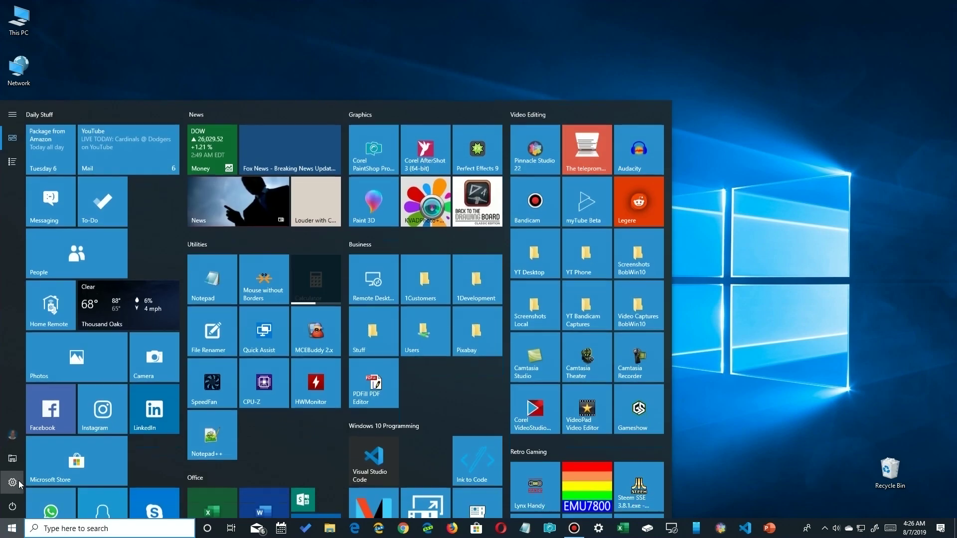
Open Settings and search 'mouse' to reach the pointer size settings
{"action": "left_click", "coordinate": [12, 482]}
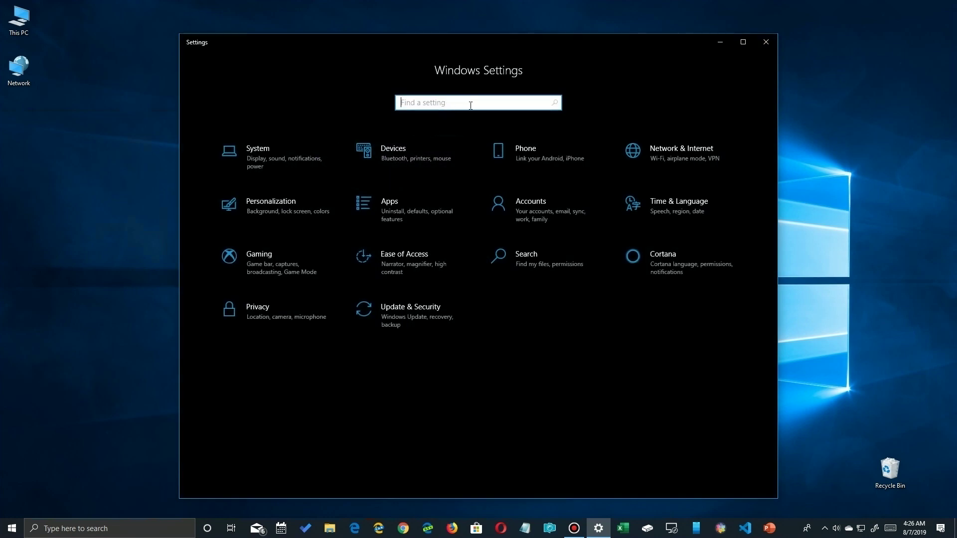
{"action": "type", "text": "mouse"}
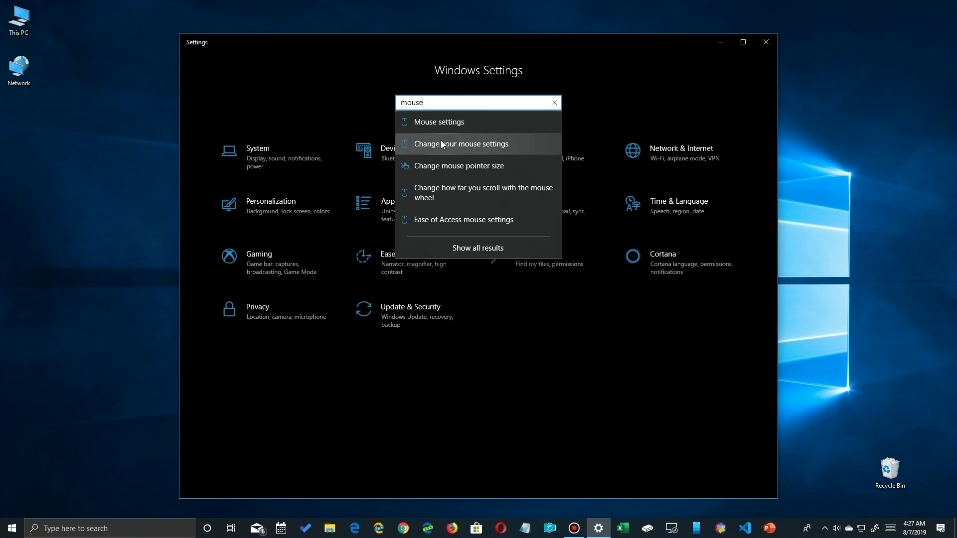
{"action": "left_click", "coordinate": [421, 165]}
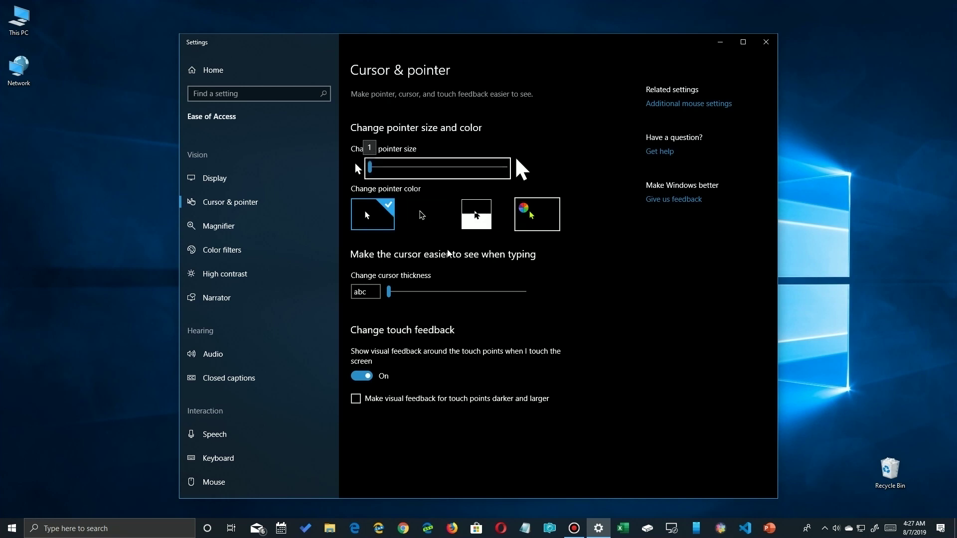
Try the maximum pointer size, return it to 1, and select the black pointer colour
{"action": "left_click", "coordinate": [371, 168]}
{"action": "left_click_drag", "start_coordinate": [373, 168], "coordinate": [505, 168]}
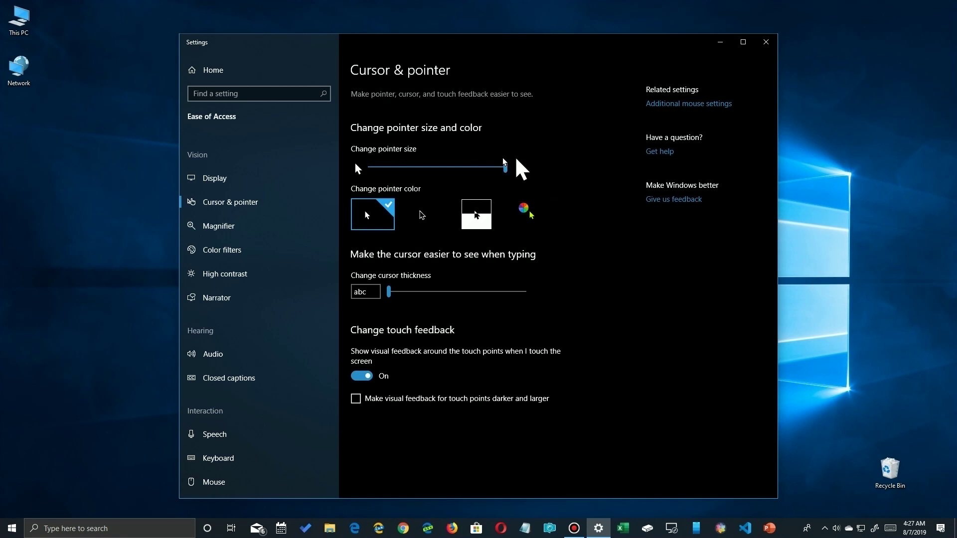
{"action": "left_click", "coordinate": [369, 167]}
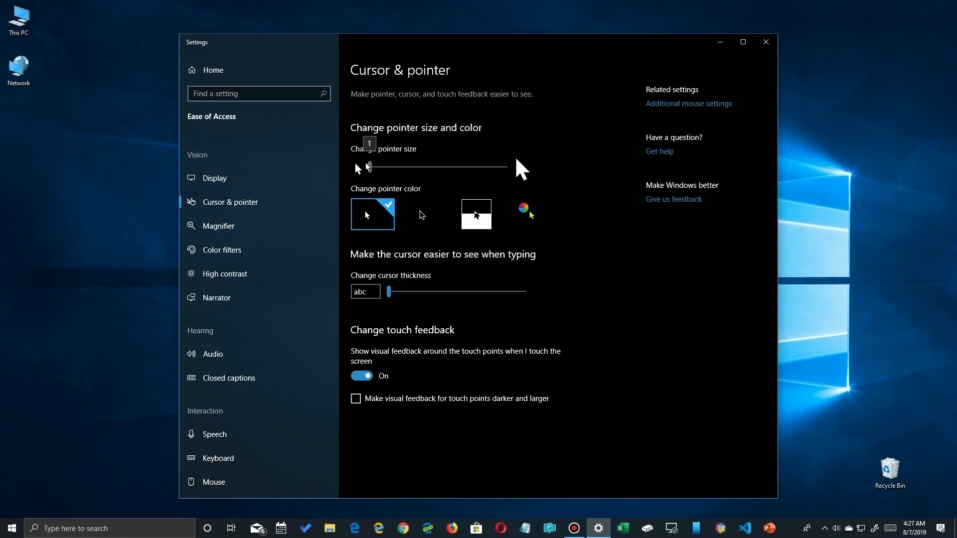
{"action": "left_click", "coordinate": [421, 214]}
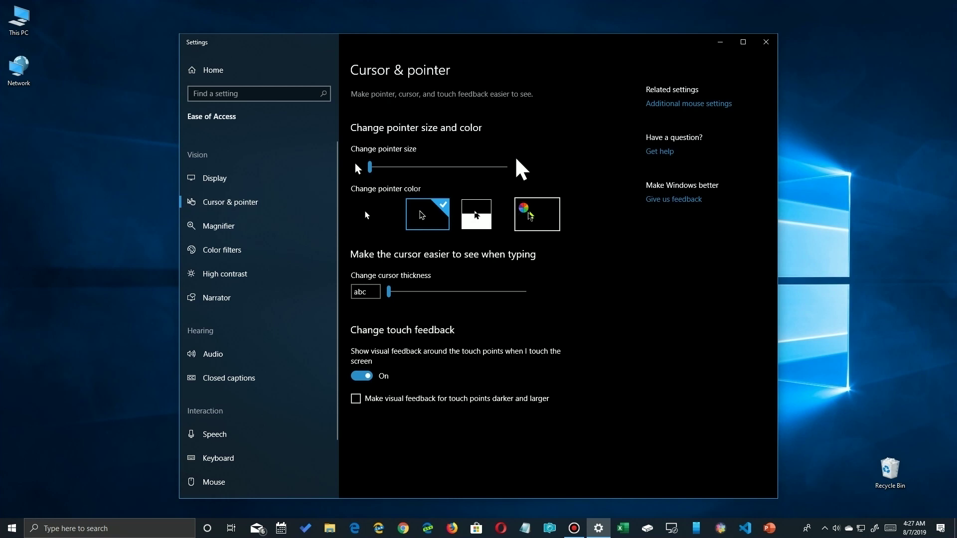
Switch to a custom pointer colour, trying turquoise before choosing red
{"action": "left_click", "coordinate": [528, 212]}
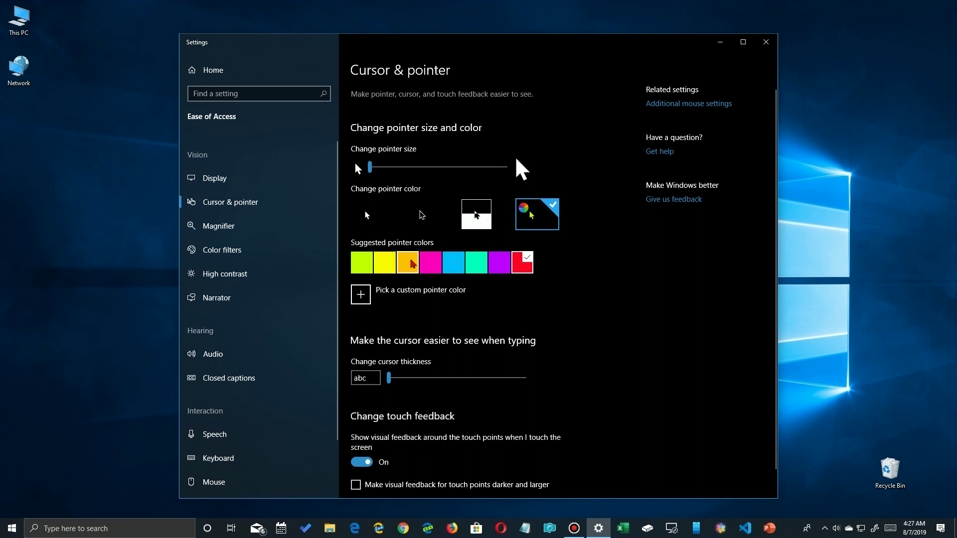
{"action": "left_click", "coordinate": [457, 265]}
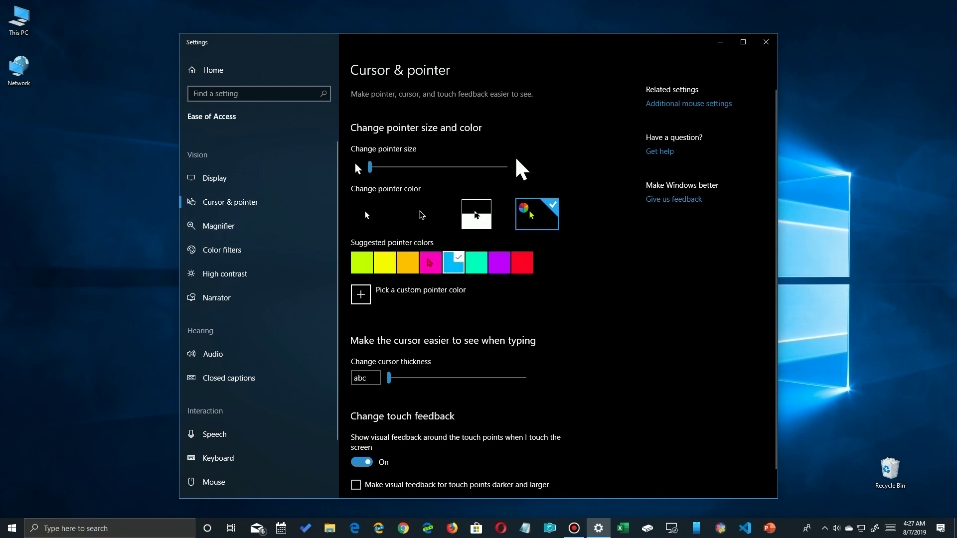
{"action": "left_click", "coordinate": [522, 262]}
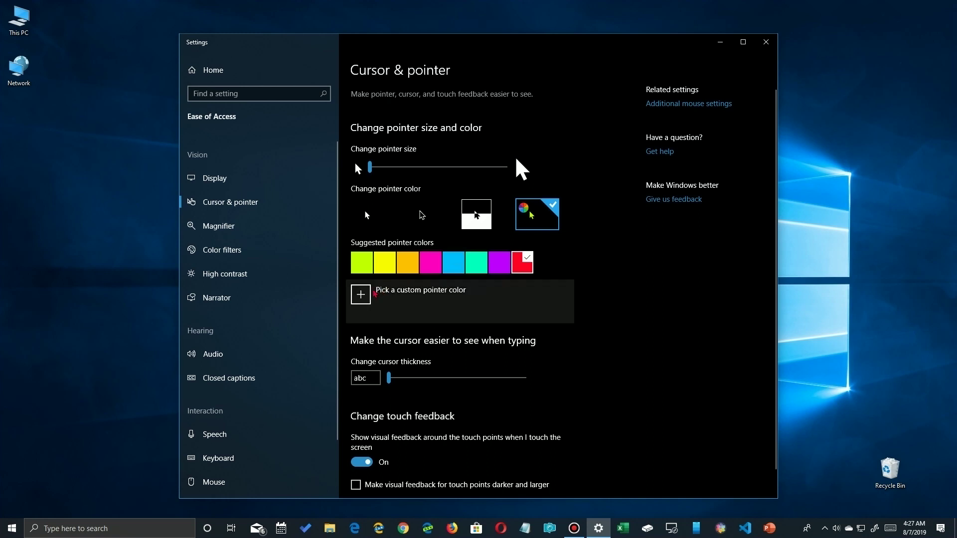
{"action": "left_click", "coordinate": [375, 293]}
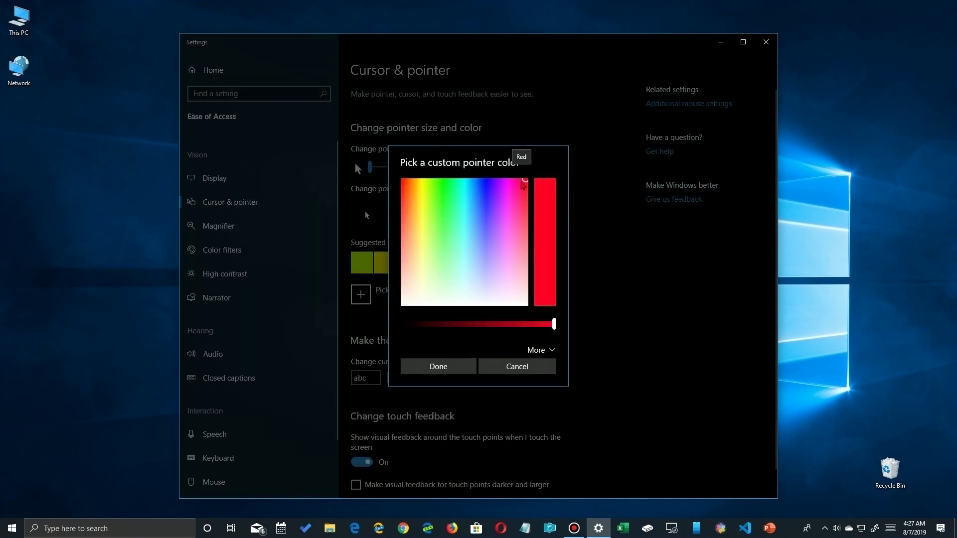
Set the custom pointer colour to dark red #820002 (RGB 130, 0, 2)
{"action": "left_click", "coordinate": [448, 235]}
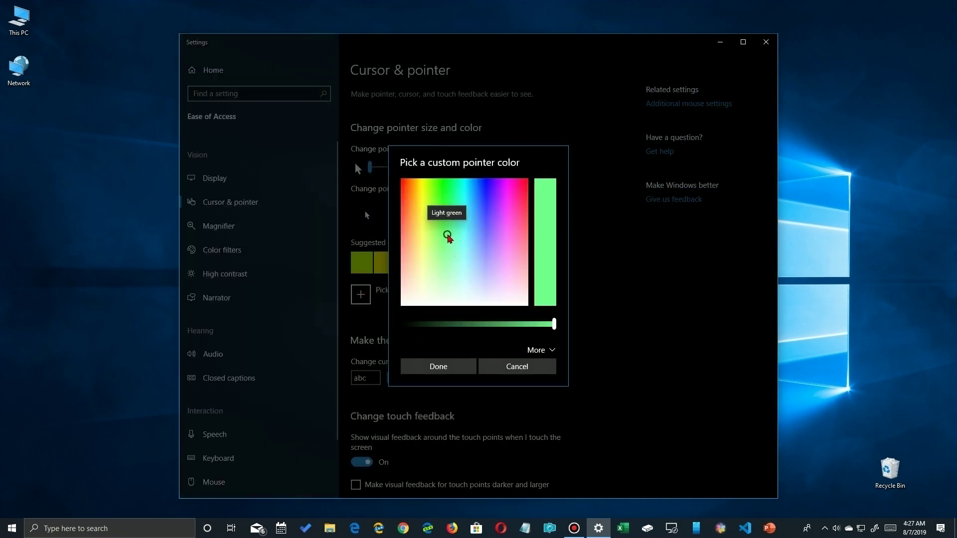
{"action": "left_click_drag", "start_coordinate": [449, 239], "coordinate": [536, 171]}
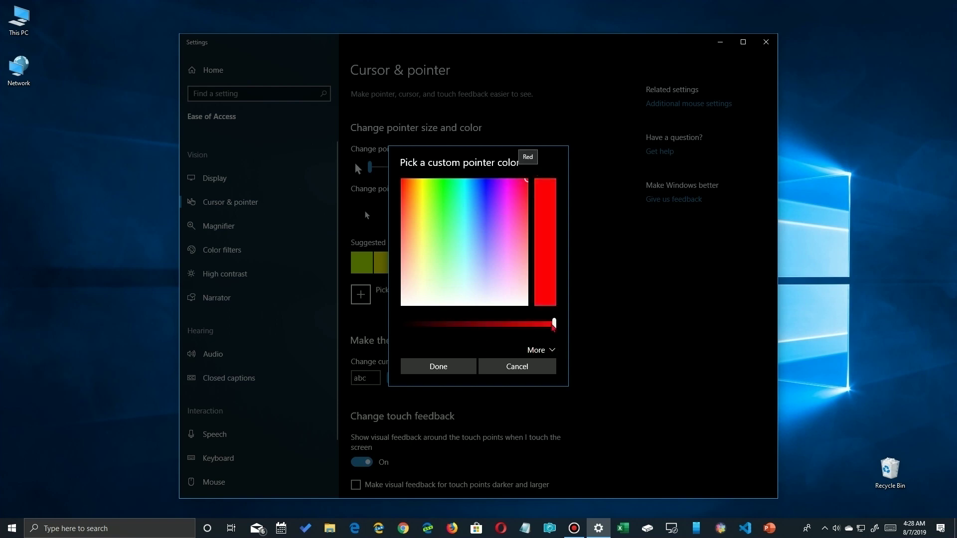
{"action": "left_click_drag", "start_coordinate": [555, 325], "coordinate": [478, 324]}
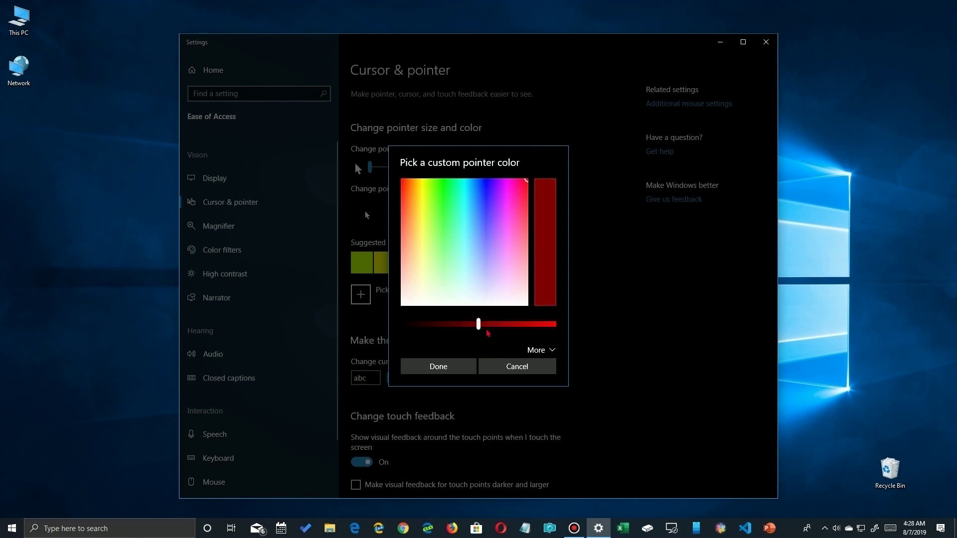
{"action": "mouse_move", "coordinate": [478, 324]}
{"action": "left_mouse_down"}
{"action": "mouse_move", "coordinate": [554, 323]}
{"action": "mouse_move", "coordinate": [480, 325]}
{"action": "left_mouse_up"}
{"action": "left_click", "coordinate": [536, 351]}
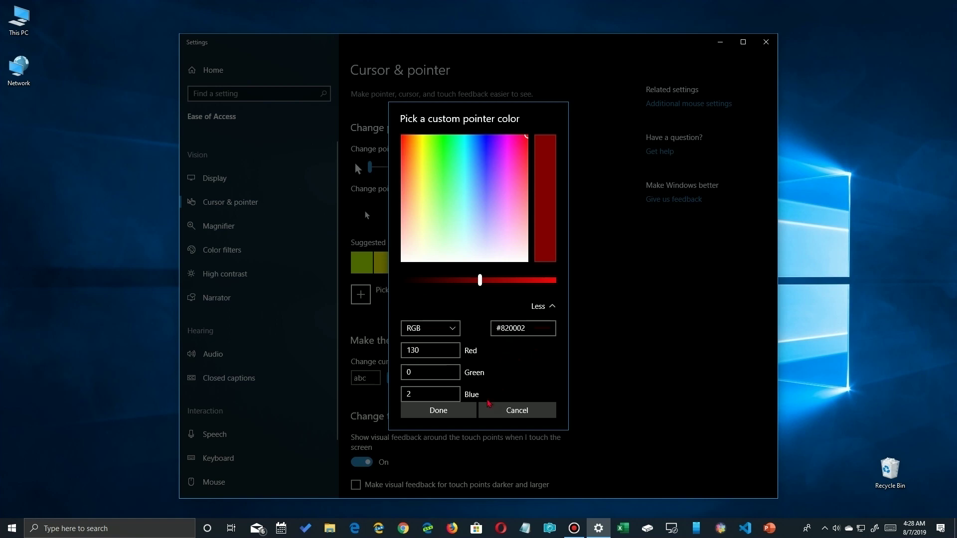
{"action": "left_click", "coordinate": [455, 411]}
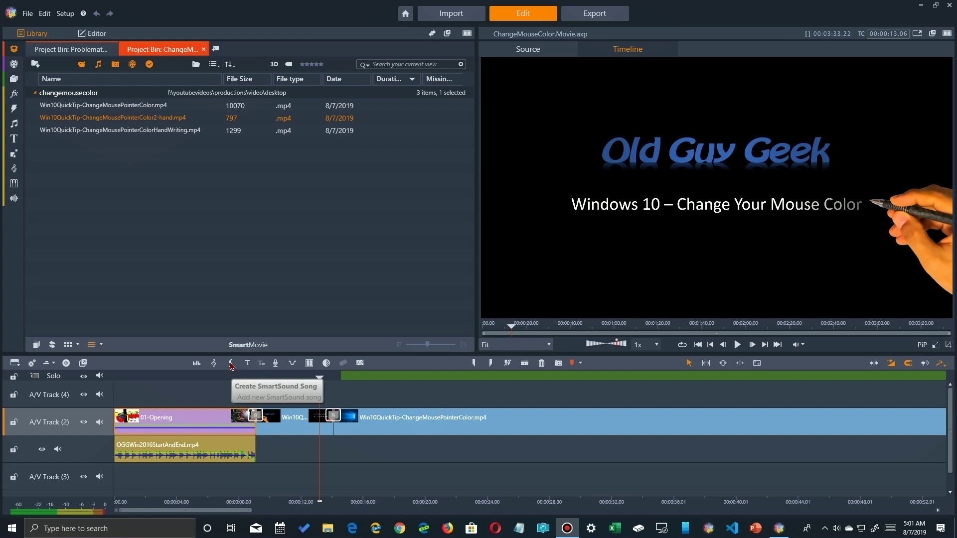
Preview the HandWriting and Color2-hand clips in the Source player
{"action": "left_click", "coordinate": [158, 132]}
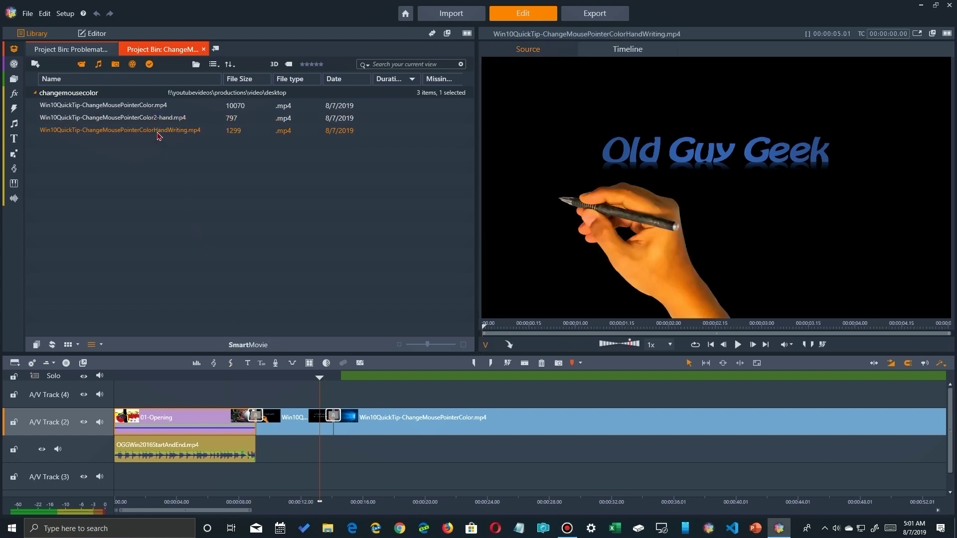
{"action": "left_click", "coordinate": [156, 118]}
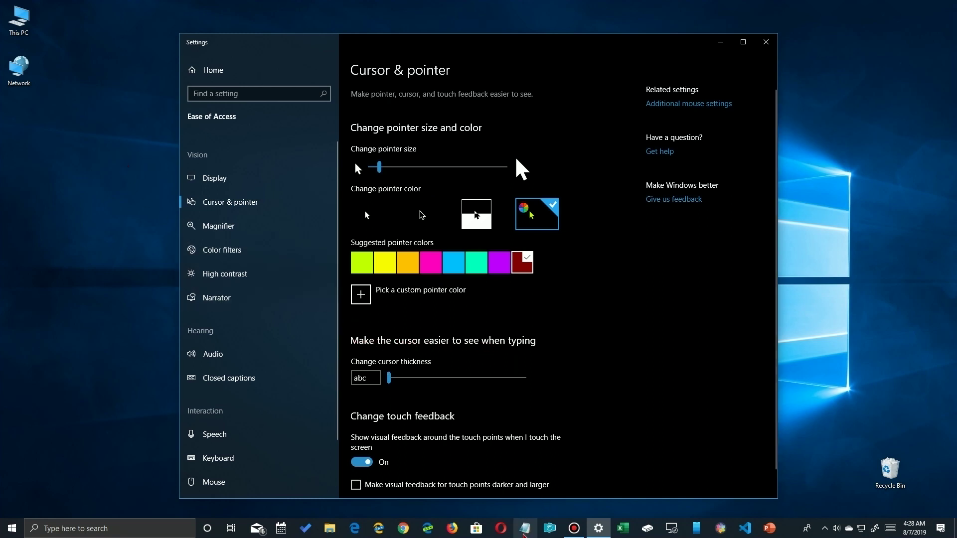
Open Notepad at the screen's right edge and raise the text cursor thickness to 5
{"action": "left_click", "coordinate": [524, 528]}
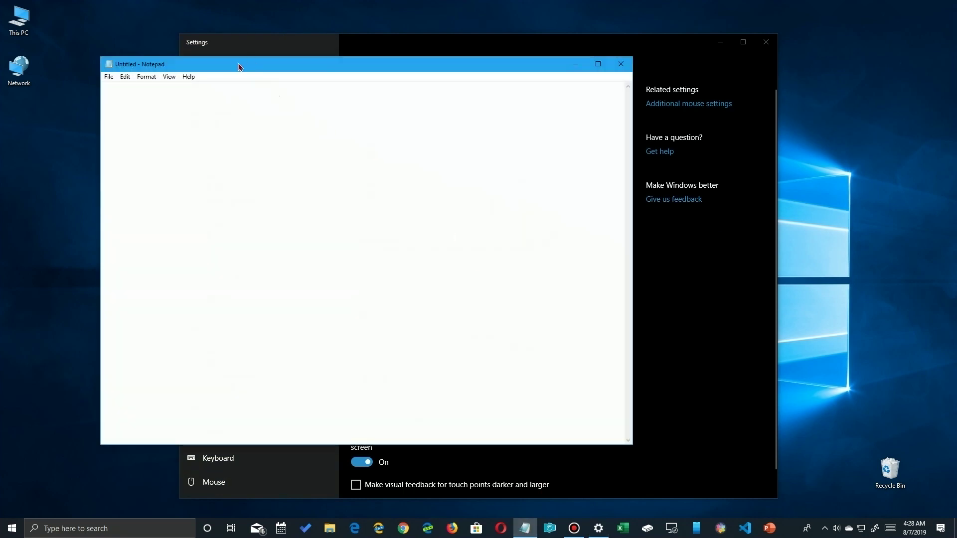
{"action": "left_click_drag", "start_coordinate": [239, 66], "coordinate": [926, 41]}
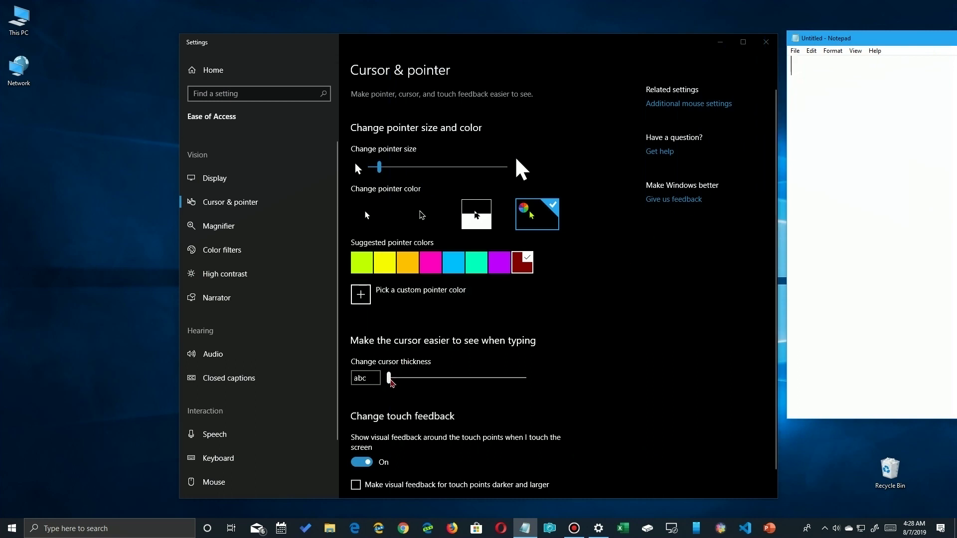
{"action": "left_click_drag", "start_coordinate": [393, 383], "coordinate": [419, 383]}
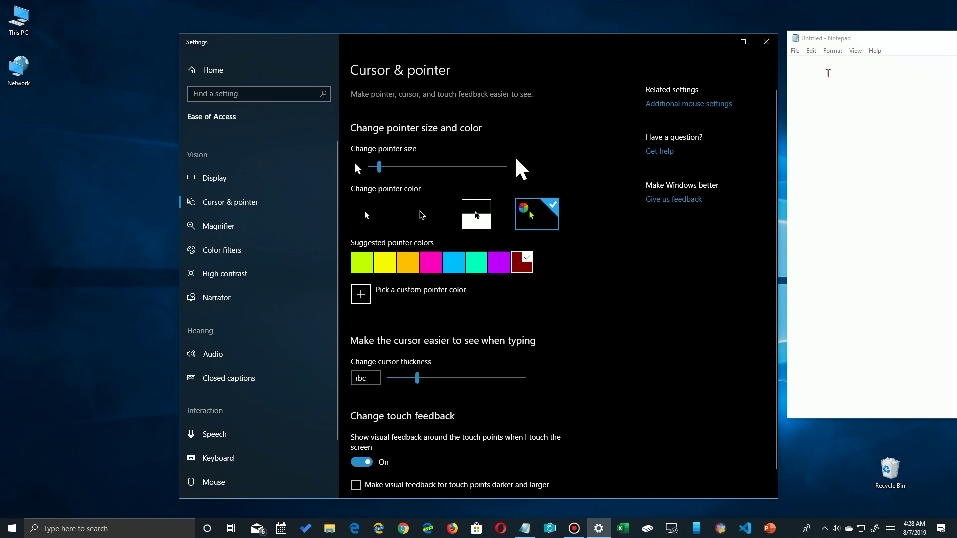
Type 'abcde' in Notepad and place the caret between b and c
{"action": "left_click", "coordinate": [816, 66]}
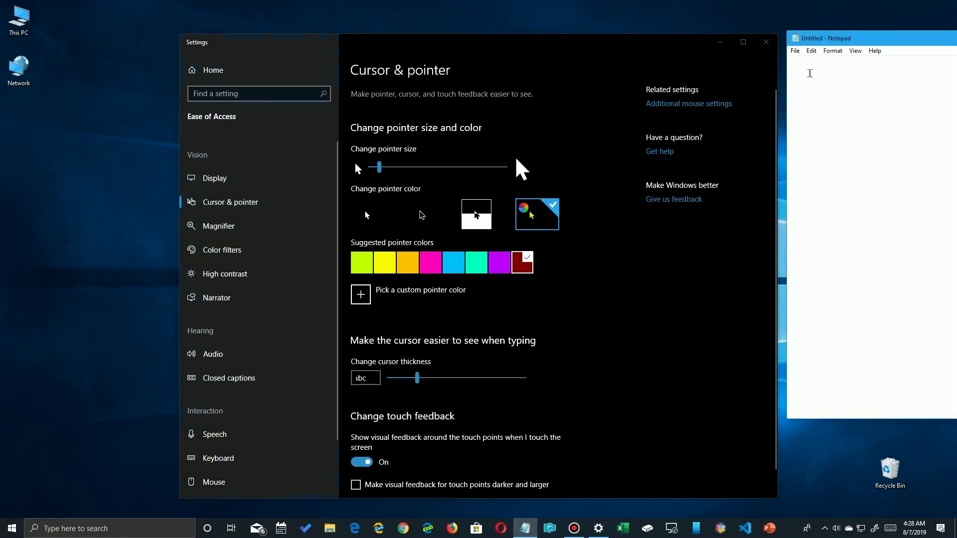
{"action": "type", "text": "abcde"}
{"action": "left_click", "coordinate": [808, 66]}
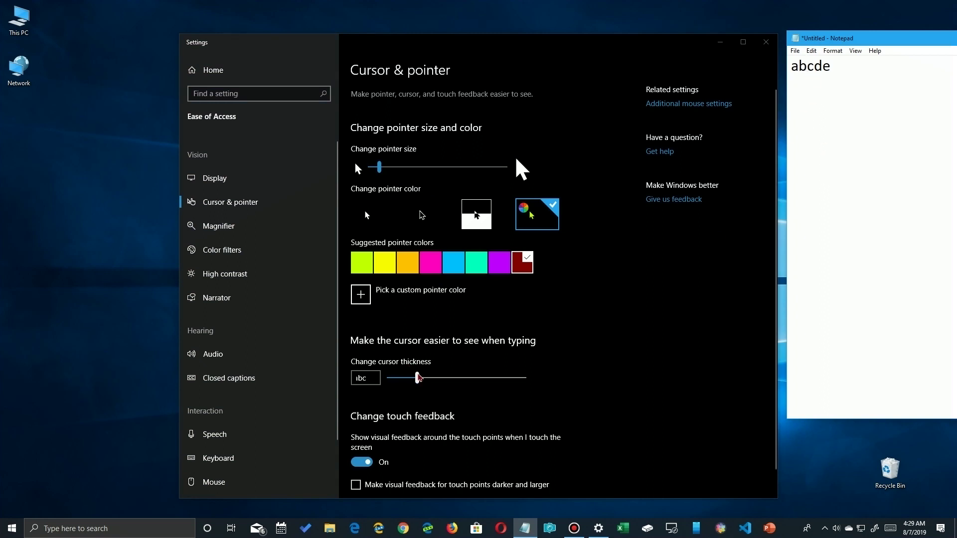
Compare a much thicker text cursor, then set the thickness to 2
{"action": "left_click_drag", "start_coordinate": [418, 378], "coordinate": [490, 377]}
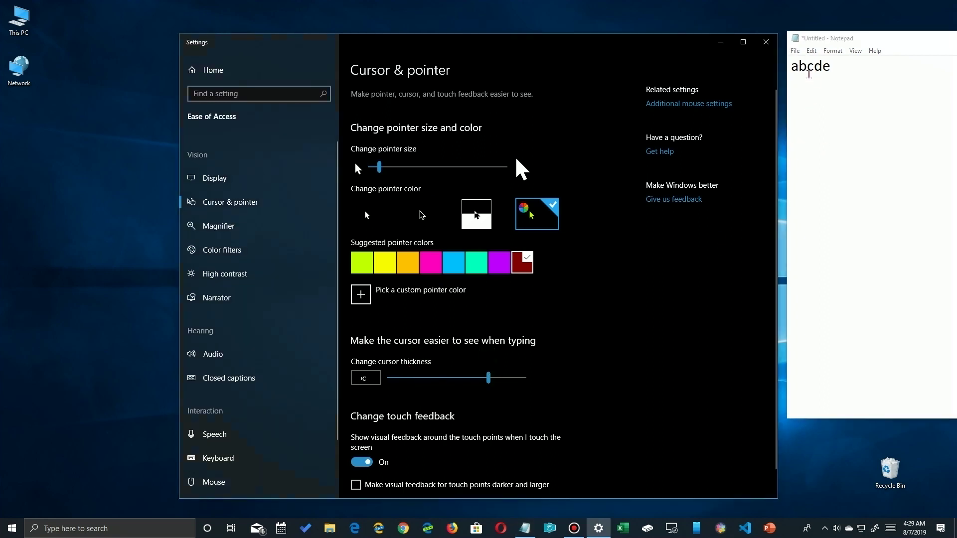
{"action": "left_click", "coordinate": [808, 74]}
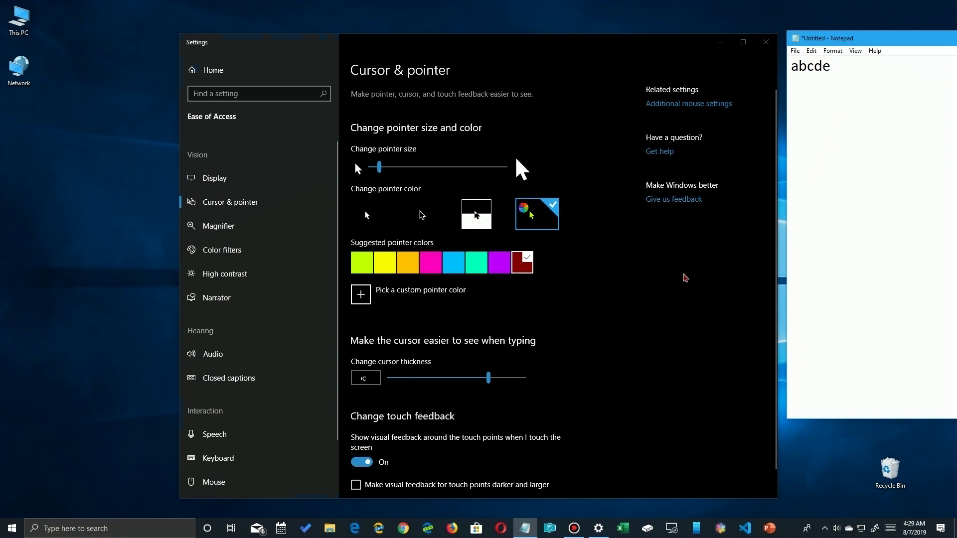
{"action": "left_click_drag", "start_coordinate": [489, 377], "coordinate": [395, 379]}
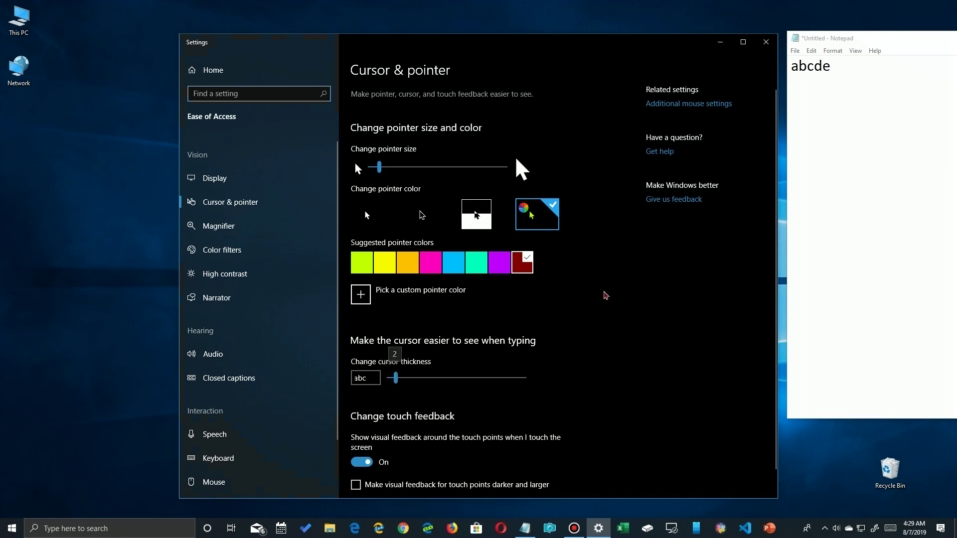
{"action": "left_click", "coordinate": [806, 238]}
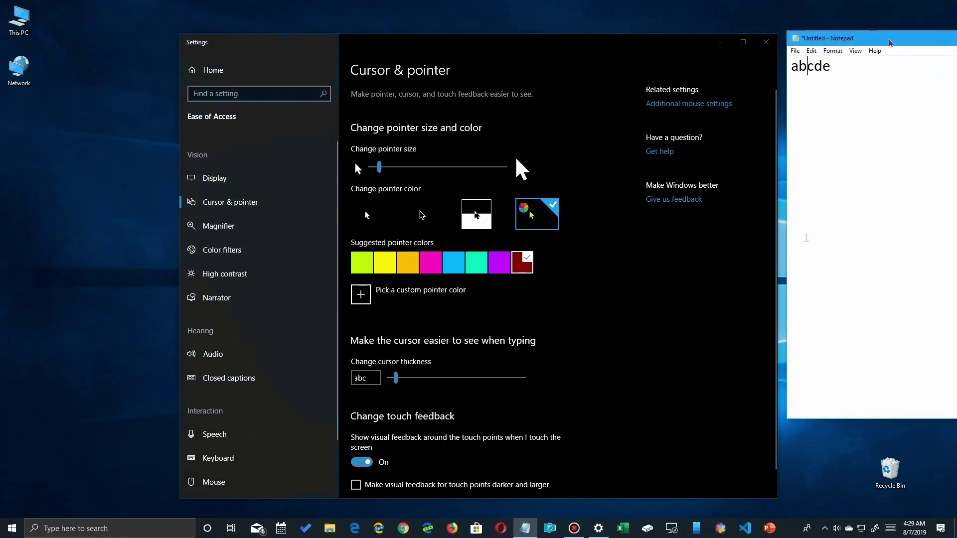
Close the abcde Notepad note without saving it
{"action": "left_click_drag", "start_coordinate": [891, 43], "coordinate": [277, 88]}
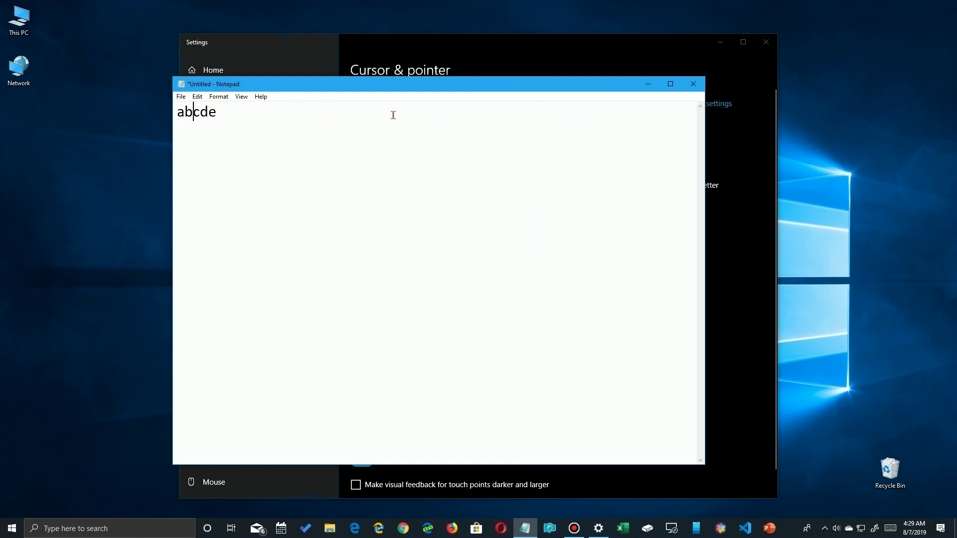
{"action": "left_click", "coordinate": [692, 83]}
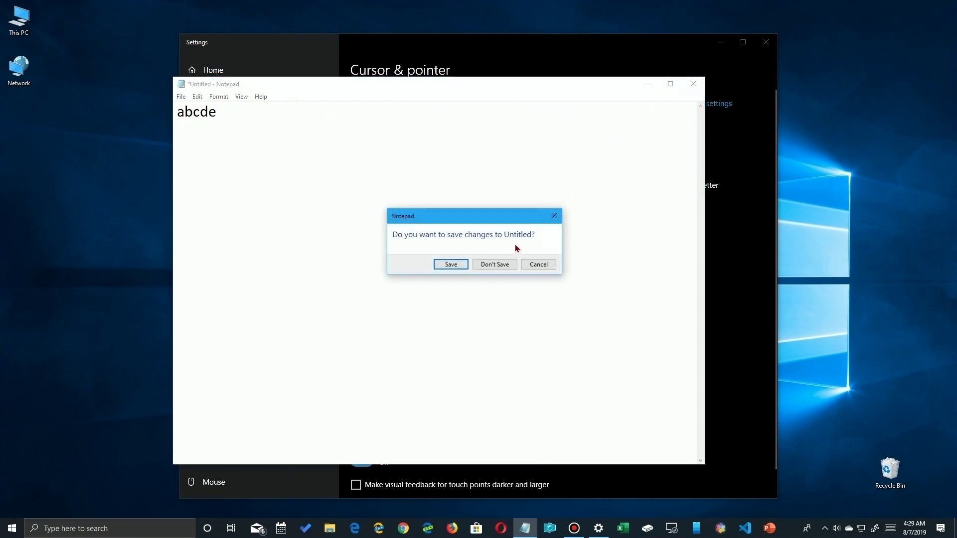
{"action": "left_click", "coordinate": [498, 264]}
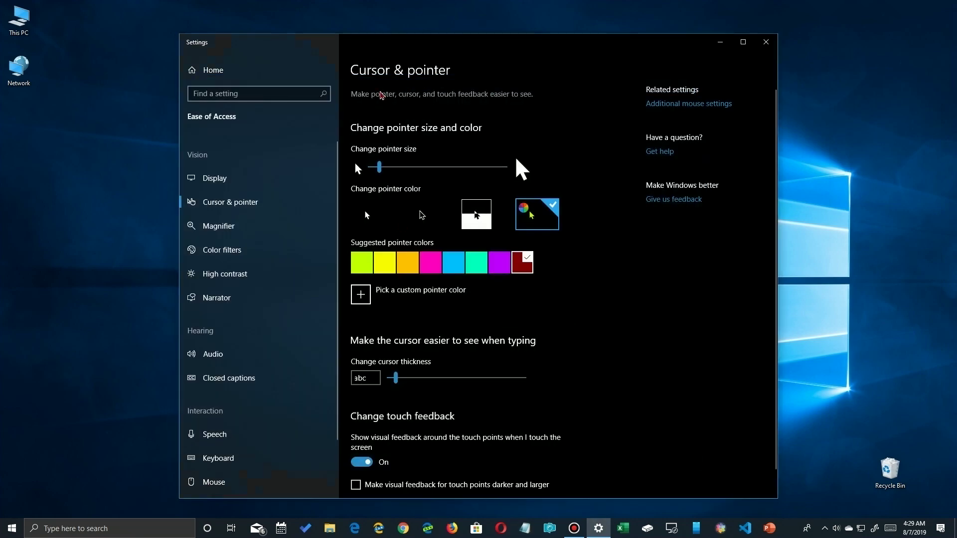